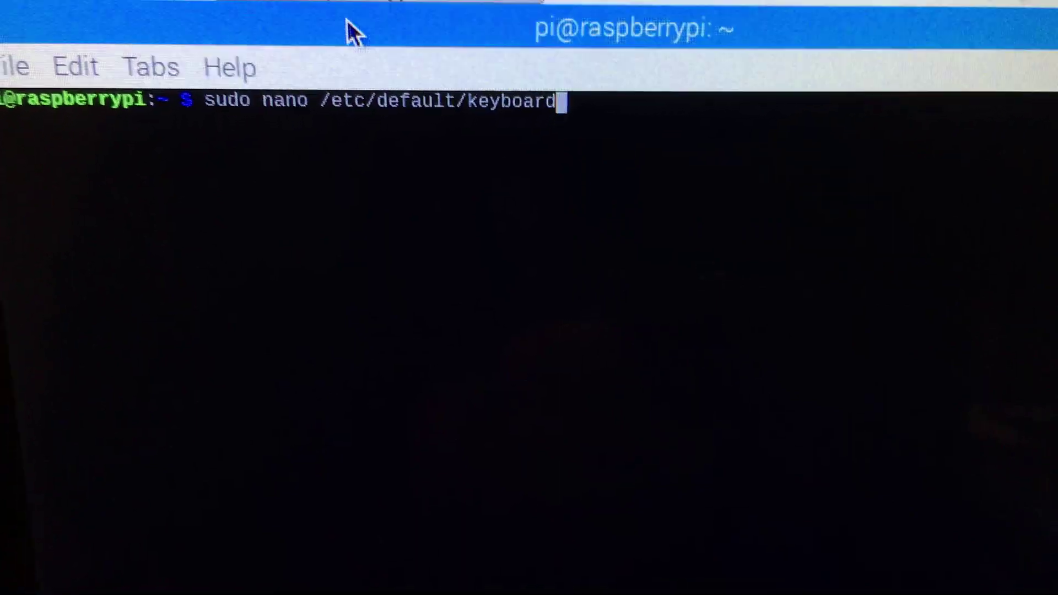
- Open /etc/default/keyboard in nano and erase the mistaken 'uk' XKBLAYOUT value
{"action": "key", "text": "Return"}
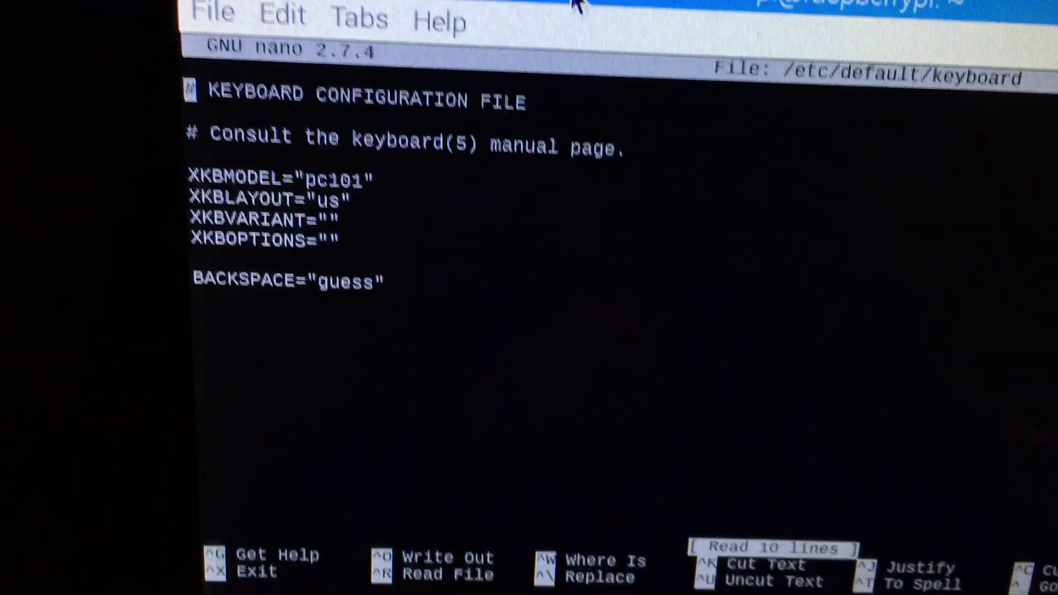
{"action": "key", "text": "Down"}
{"action": "key", "text": "Down"}
{"action": "key", "text": "Down"}
{"action": "key", "text": "Down"}
{"action": "key", "text": "Right"}
{"action": "key", "text": "Right"}
{"action": "key", "text": "Right"}
{"action": "key", "text": "Right"}
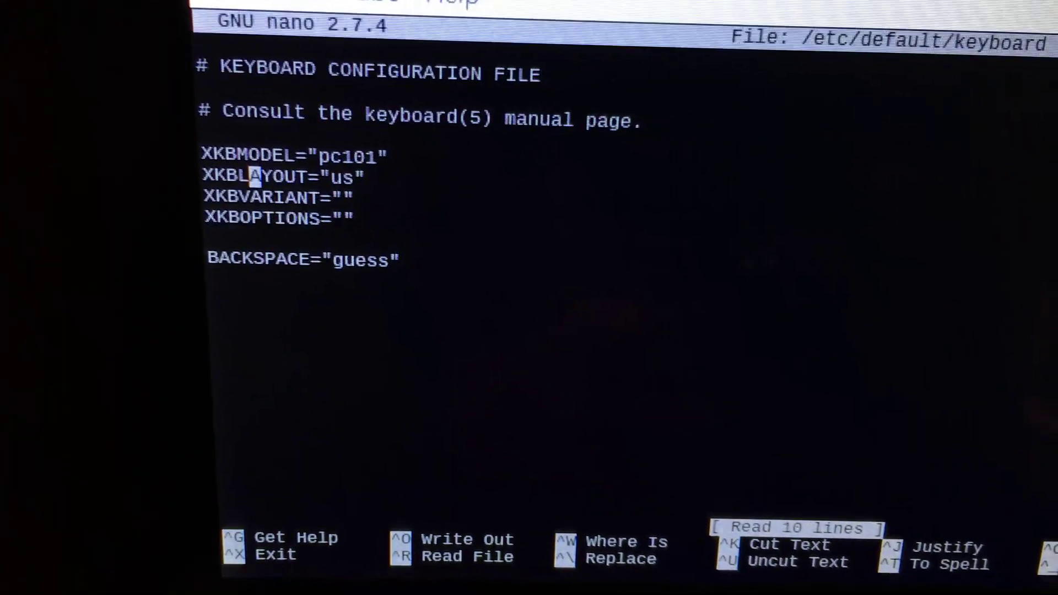
{"action": "key", "text": "Right"}
{"action": "key", "text": "Right"}
{"action": "key", "text": "Right"}
{"action": "key", "text": "Right"}
{"action": "key", "text": "Right"}
{"action": "key", "text": "Right"}
{"action": "key", "text": "Right"}
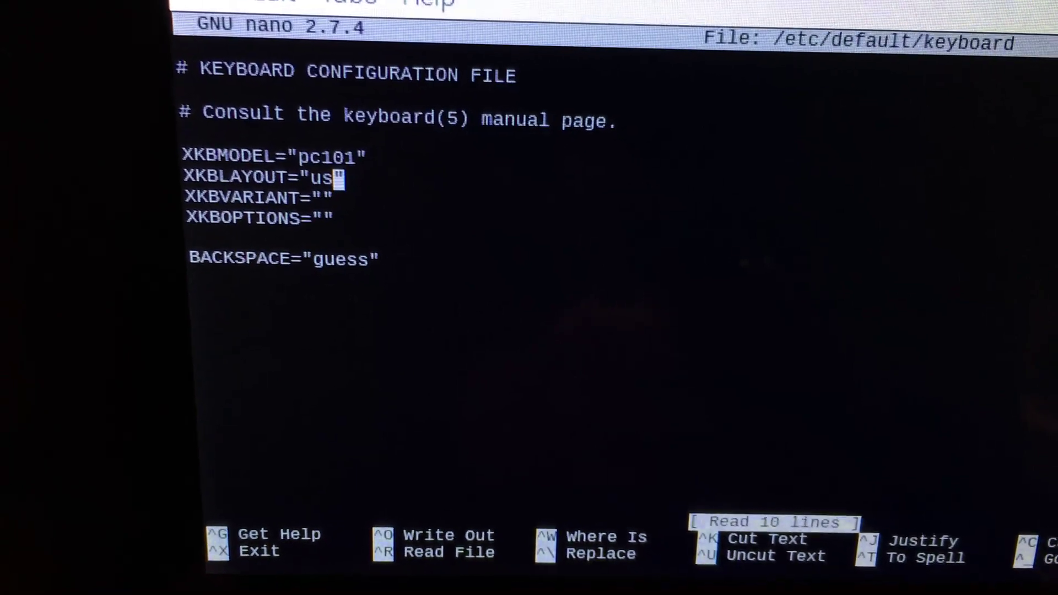
{"action": "key", "text": "BackSpace"}
{"action": "key", "text": "BackSpace"}
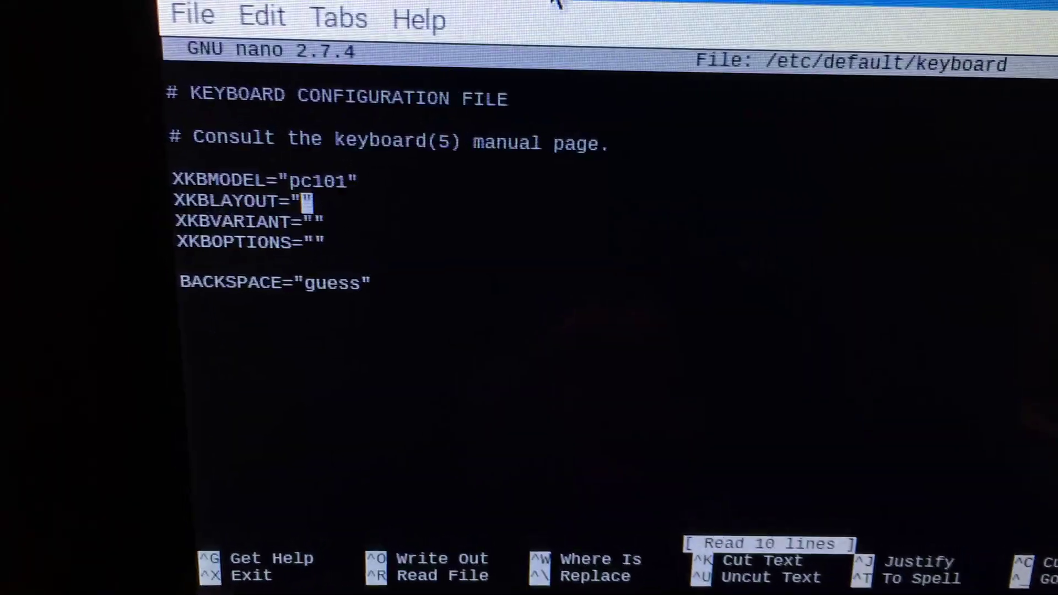
{"action": "type", "text": "uk"}
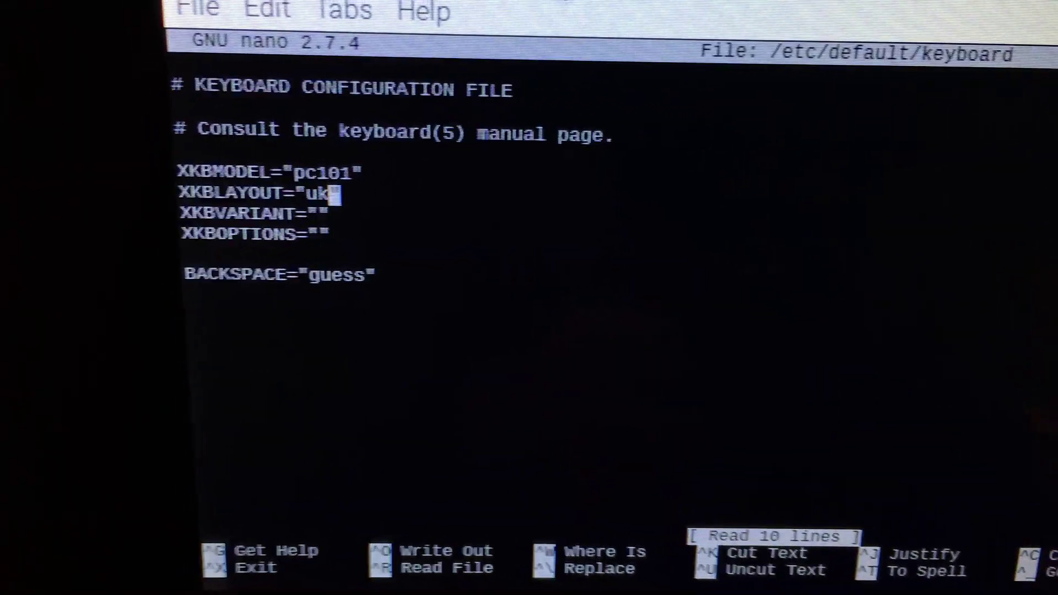
{"action": "key", "text": "BackSpace"}
{"action": "key", "text": "BackSpace"}
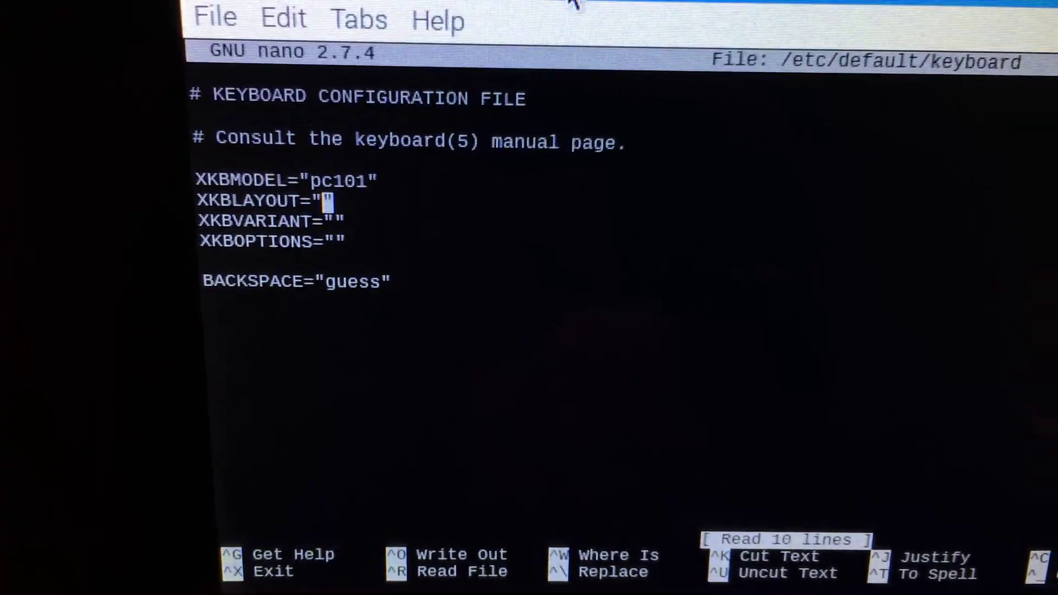
{"action": "type", "text": "us"}
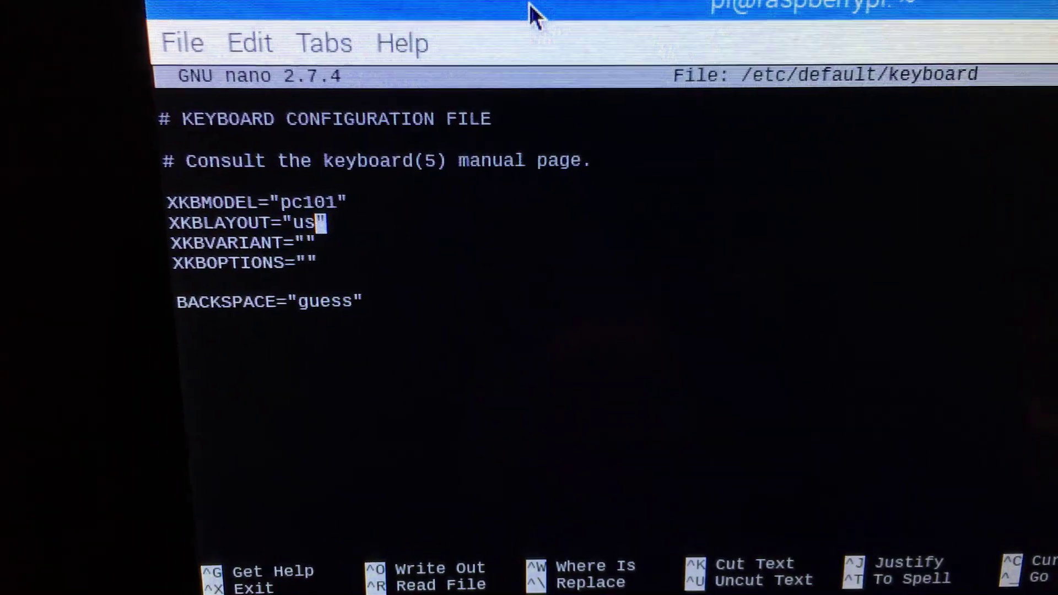
- Save the keyboard file under its existing name and exit nano to the prompt
{"action": "key", "text": "ctrl+x"}
{"action": "key", "text": "y"}
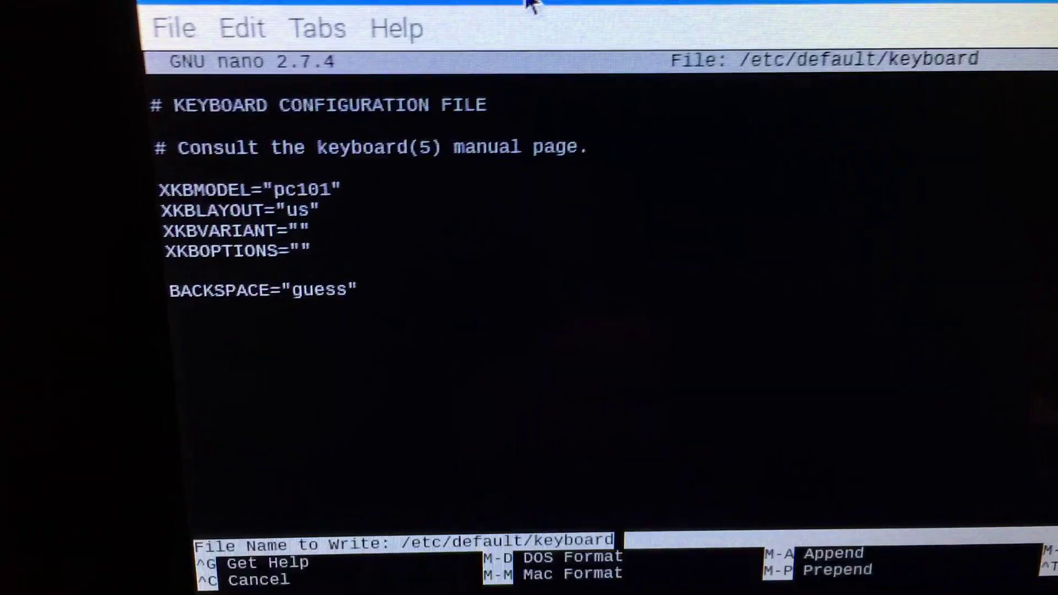
{"action": "key", "text": "Return"}
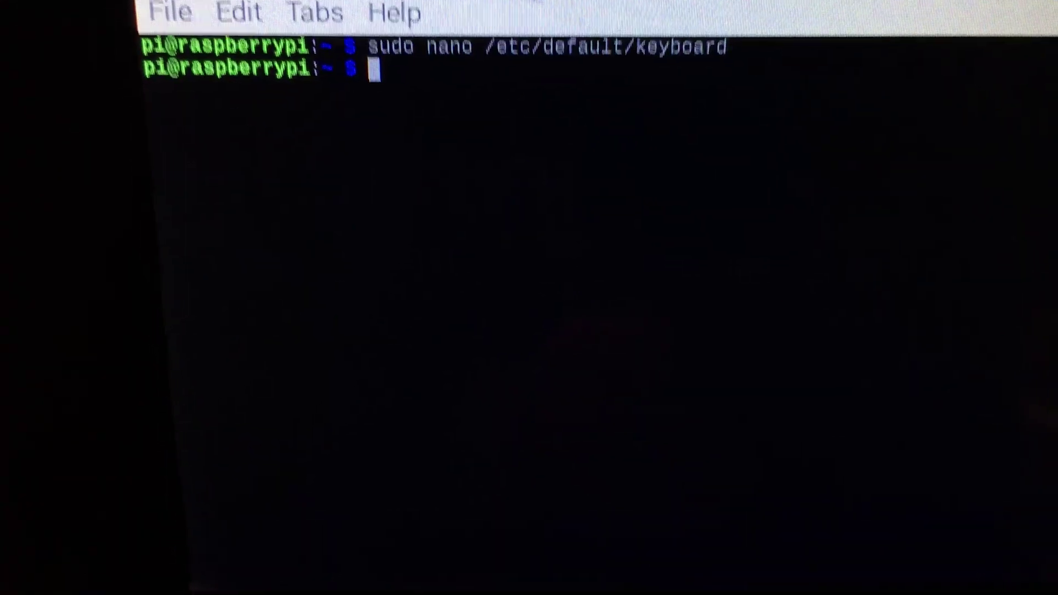